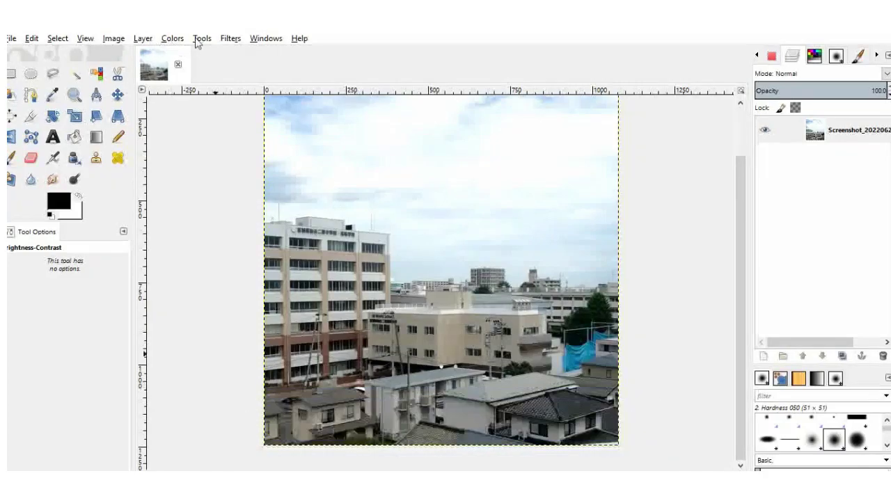
Step: Desaturate the photo with the Luminosity shade option, then duplicate the grey layer
{"action": "left_click", "coordinate": [171, 40]}
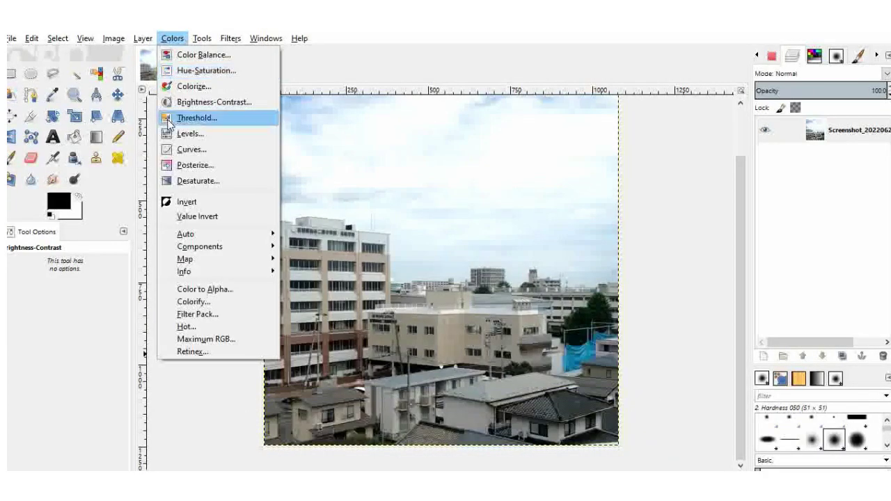
{"action": "left_click", "coordinate": [197, 179]}
{"action": "left_click", "coordinate": [656, 144]}
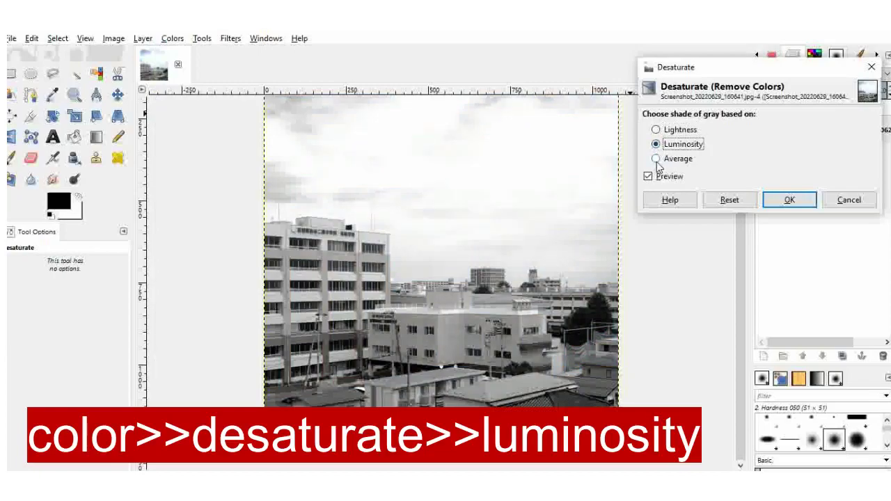
{"action": "left_click", "coordinate": [656, 158]}
{"action": "left_click", "coordinate": [656, 145]}
{"action": "left_click", "coordinate": [790, 200]}
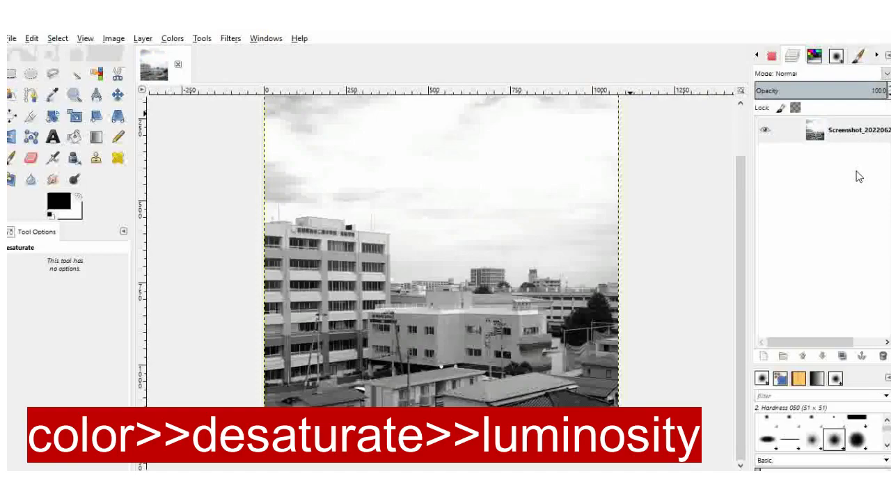
{"action": "right_click", "coordinate": [850, 136]}
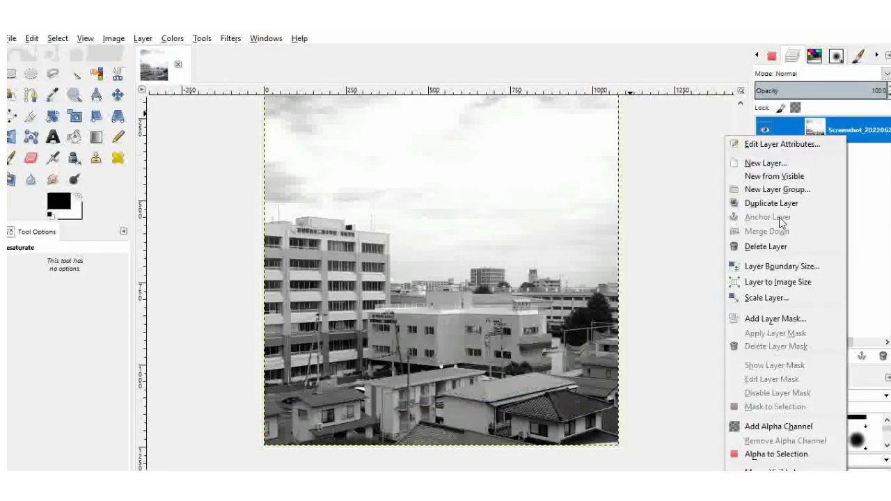
{"action": "left_click", "coordinate": [772, 204]}
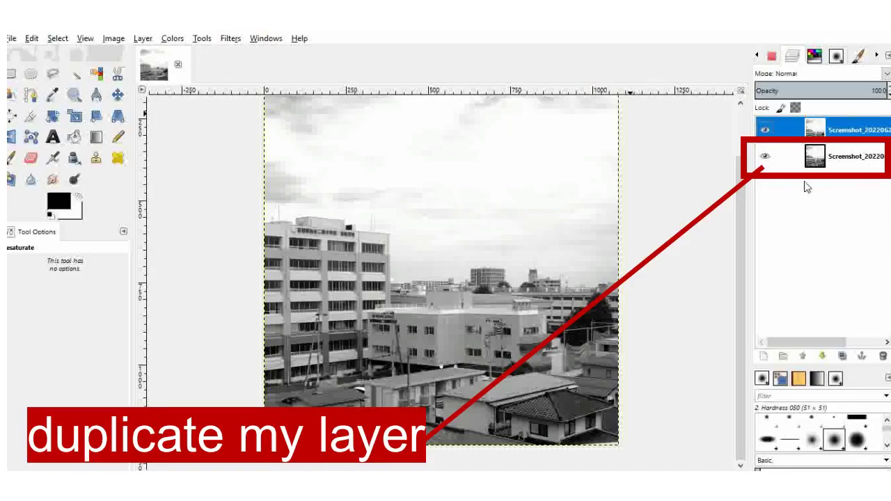
Step: Soften the top duplicate layer with a Gaussian blur of radius 15
{"action": "left_click", "coordinate": [179, 40]}
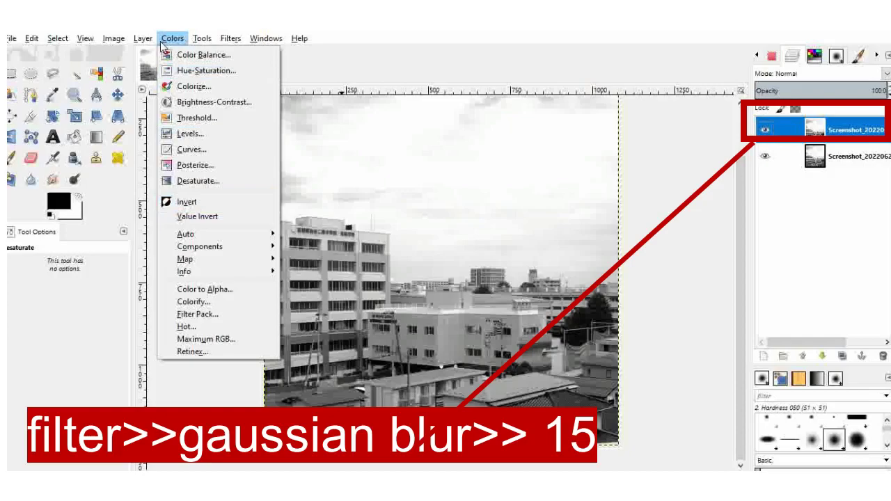
{"action": "mouse_move", "coordinate": [239, 40]}
{"action": "mouse_move", "coordinate": [271, 115]}
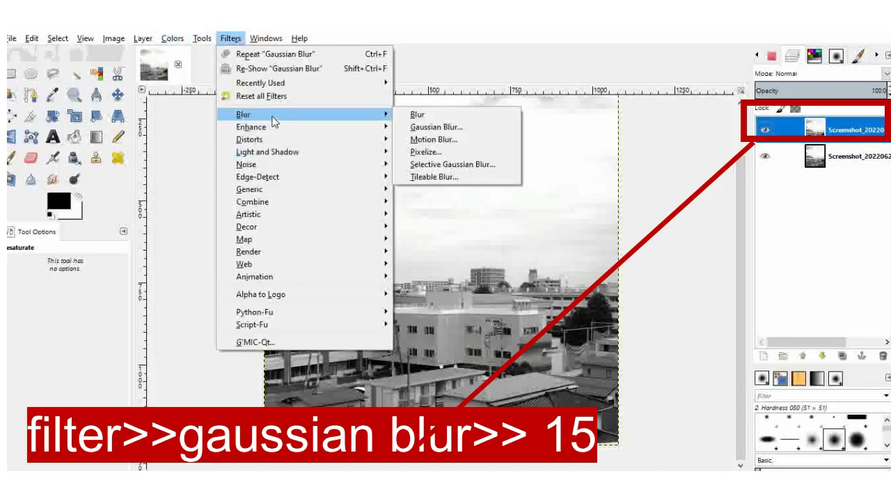
{"action": "left_click", "coordinate": [451, 128]}
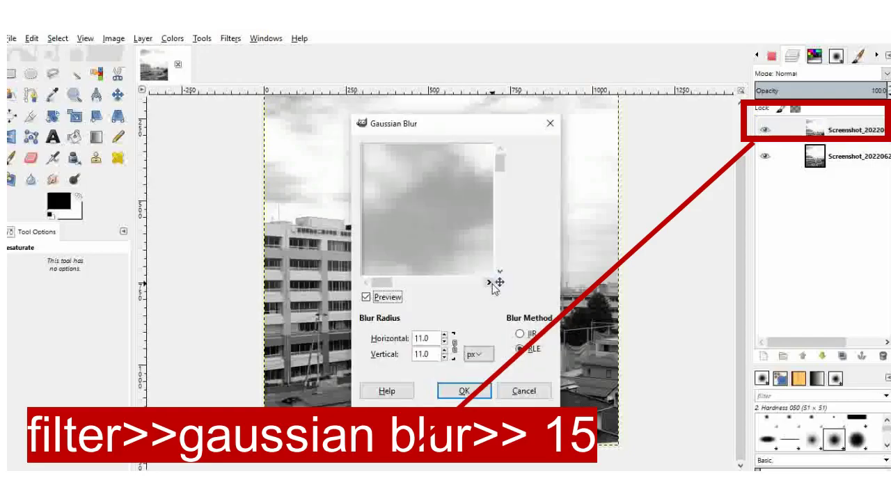
{"action": "scroll", "coordinate": [447, 339], "scroll_direction": "up", "scroll_amount": 6}
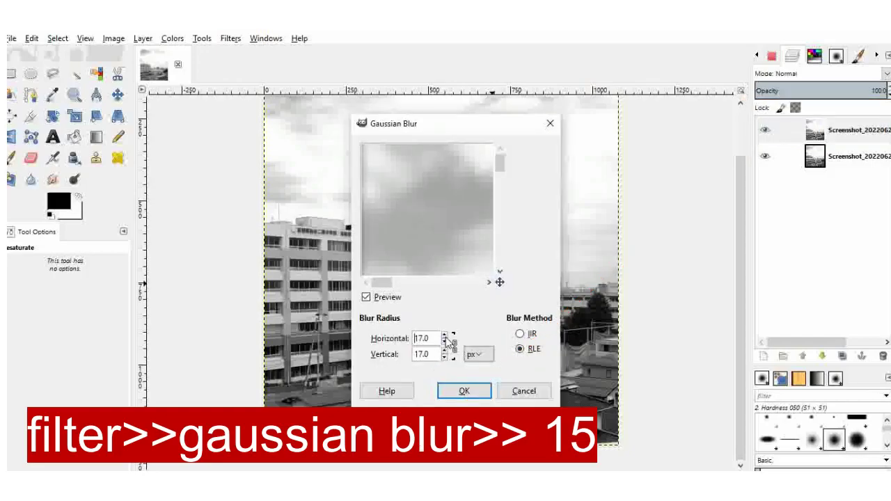
{"action": "scroll", "coordinate": [450, 341], "scroll_direction": "down", "scroll_amount": 2}
{"action": "left_click", "coordinate": [452, 391]}
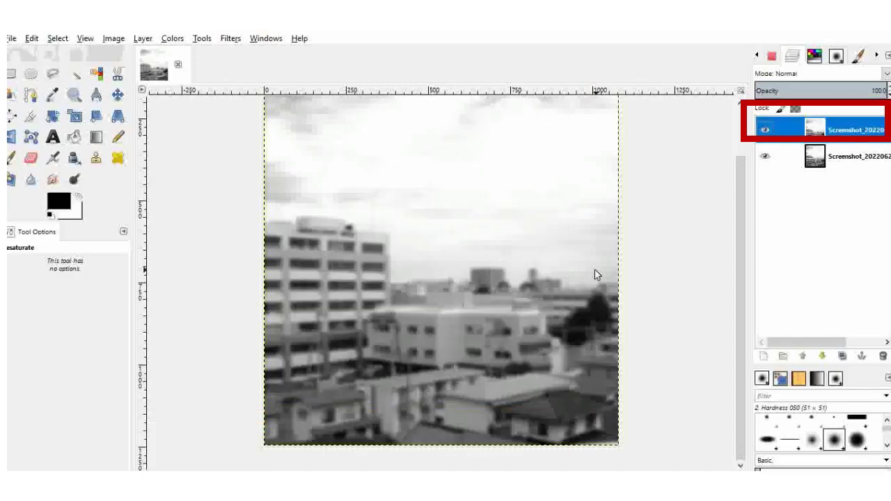
{"action": "left_click", "coordinate": [886, 73]}
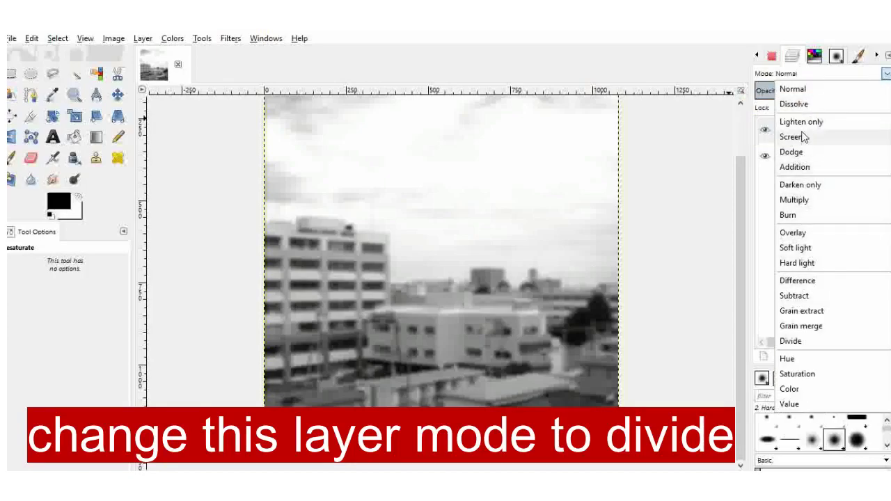
Step: Set the top layer to Divide, duplicate the bottom grey layer, and merge the sketch down into it
{"action": "left_click", "coordinate": [791, 341]}
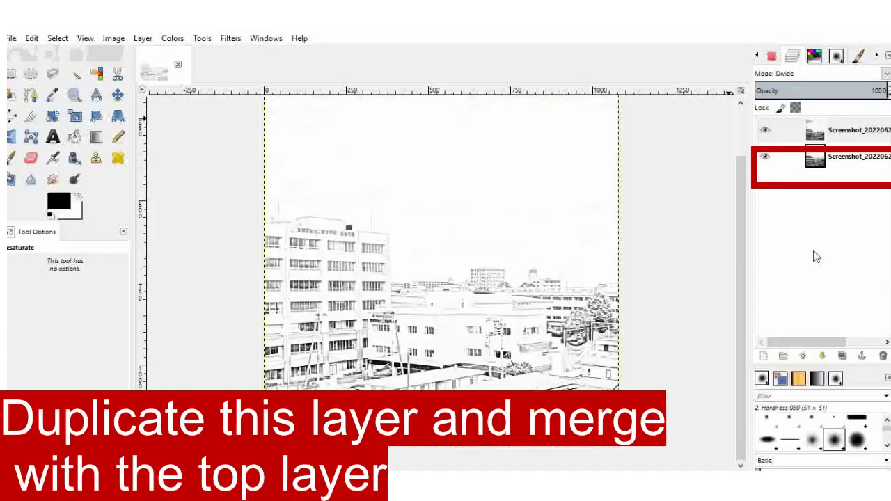
{"action": "left_click", "coordinate": [845, 159]}
{"action": "right_click", "coordinate": [846, 159]}
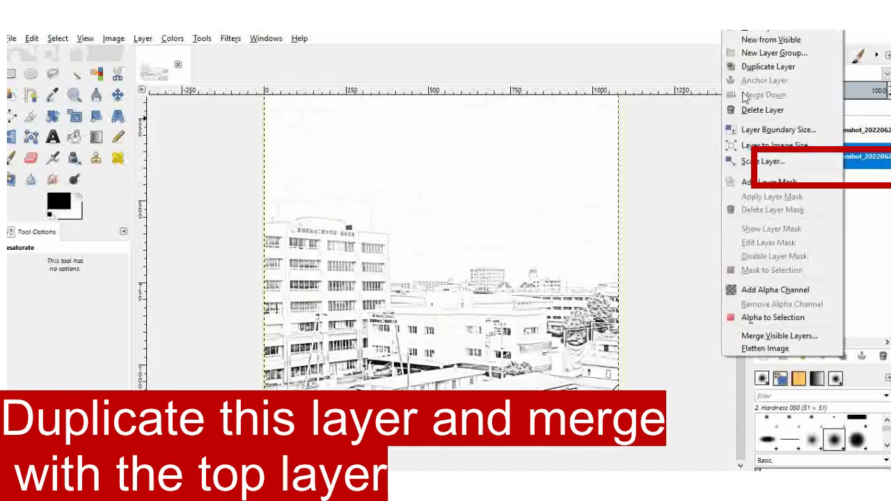
{"action": "left_click", "coordinate": [771, 67]}
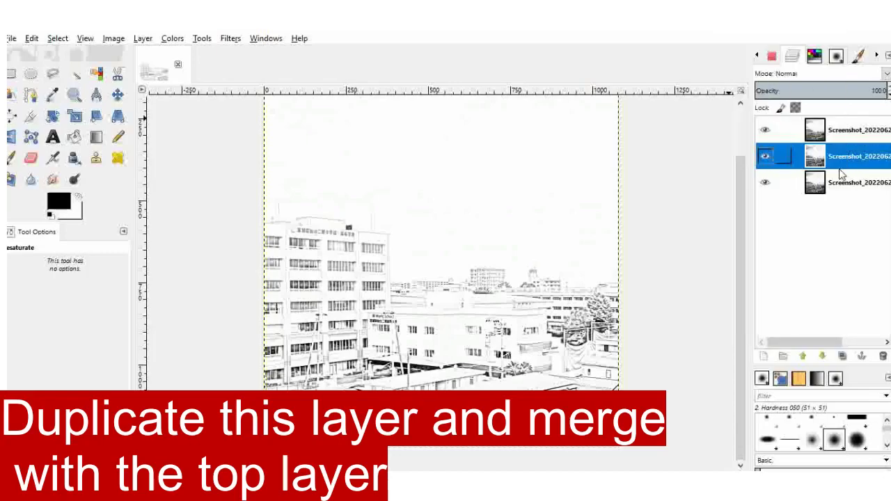
{"action": "right_click", "coordinate": [868, 131]}
{"action": "left_click", "coordinate": [799, 225]}
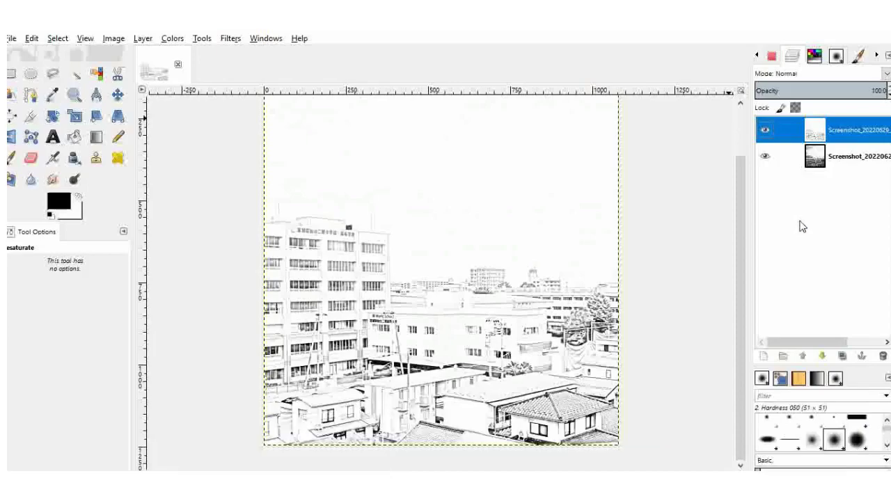
Step: Toggle the sketch layer's visibility to compare, then set it to Multiply blend mode
{"action": "left_click", "coordinate": [765, 129]}
{"action": "left_click", "coordinate": [766, 156]}
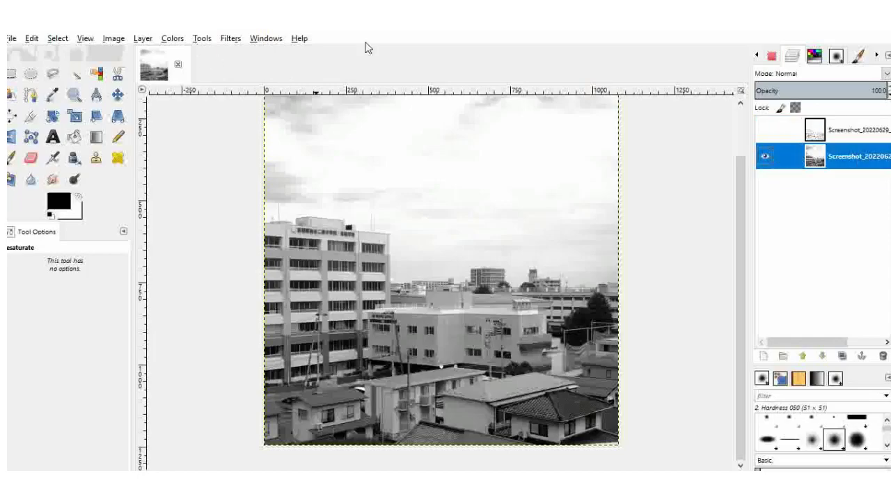
{"action": "left_click", "coordinate": [765, 130]}
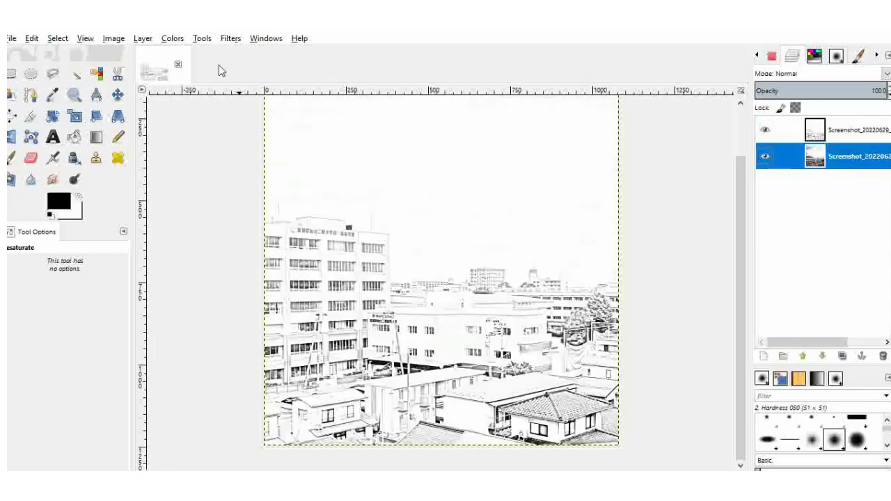
{"action": "left_click", "coordinate": [861, 140]}
{"action": "left_click", "coordinate": [887, 73]}
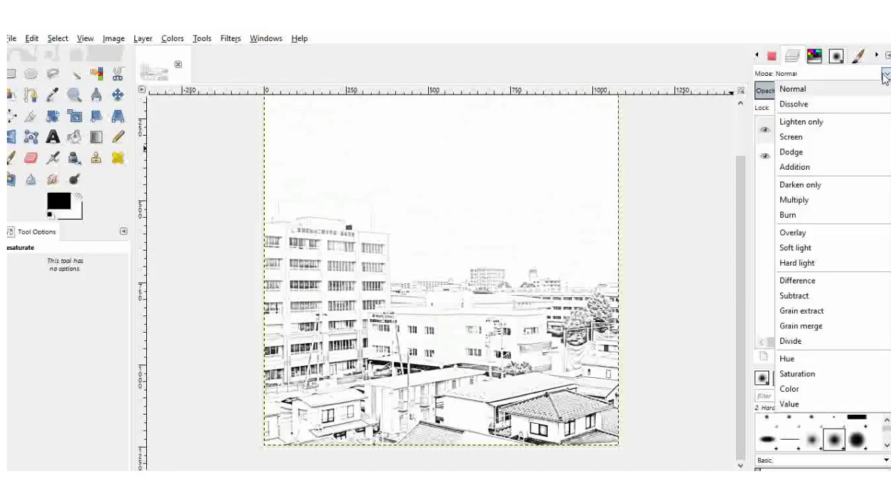
{"action": "left_click", "coordinate": [822, 202]}
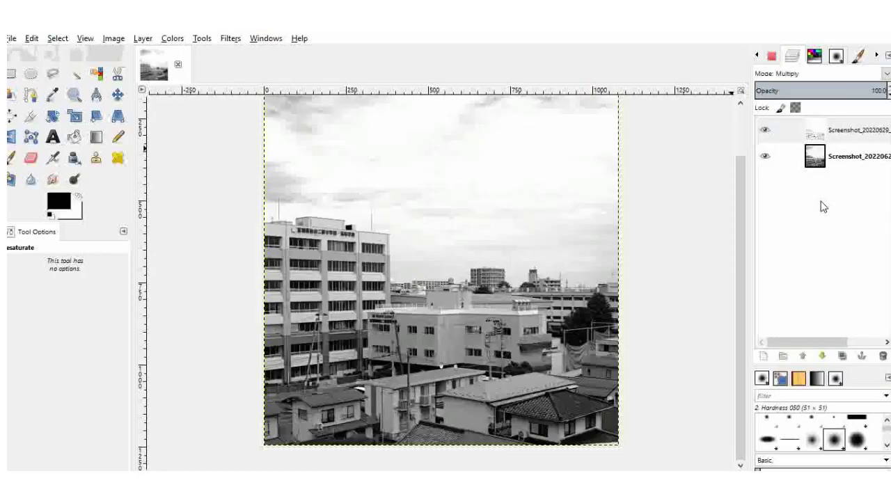
Step: Raise the bottom layer's brightness to 127 and contrast to 33
{"action": "left_click", "coordinate": [858, 158]}
{"action": "left_click", "coordinate": [173, 38]}
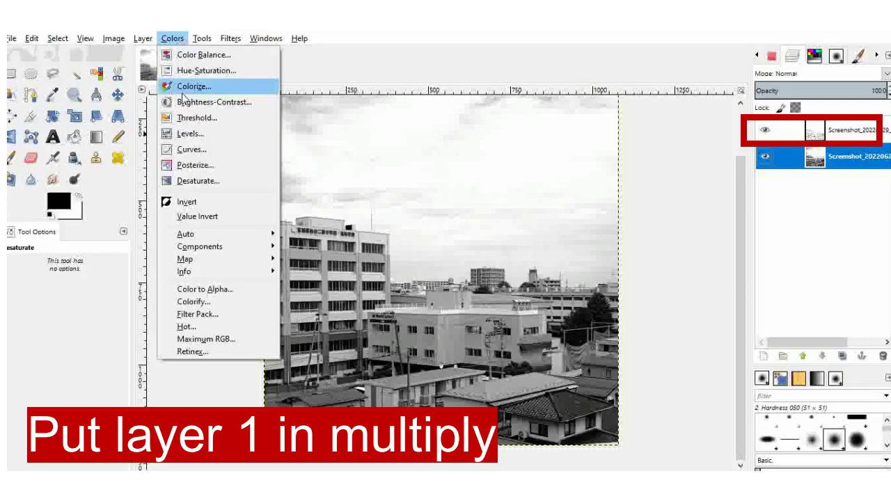
{"action": "left_click", "coordinate": [184, 101]}
{"action": "left_click_drag", "start_coordinate": [131, 178], "coordinate": [211, 182]}
{"action": "left_click_drag", "start_coordinate": [141, 201], "coordinate": [151, 199]}
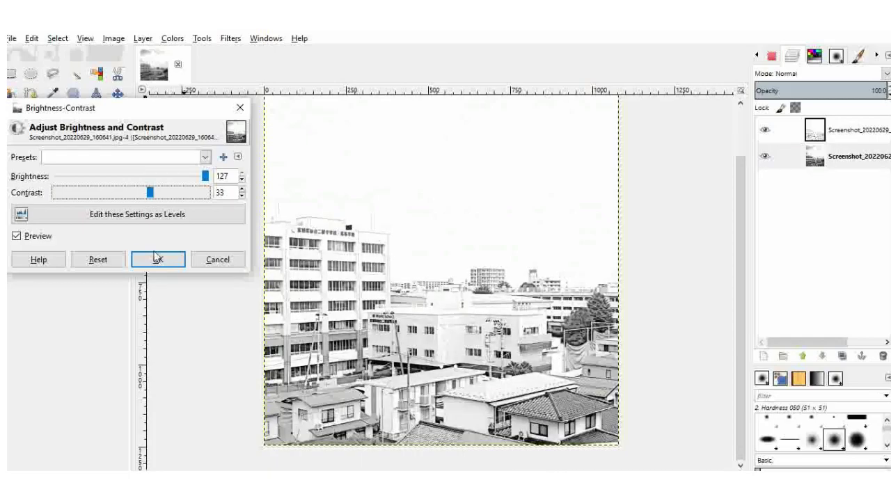
{"action": "left_click", "coordinate": [158, 259]}
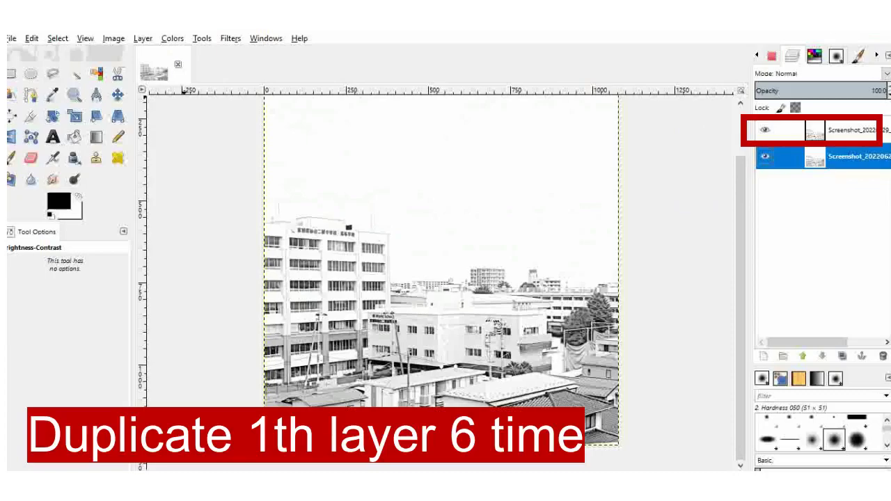
Step: Duplicate the top Multiply layer six times to darken the sketch lines
{"action": "left_click", "coordinate": [849, 132]}
{"action": "right_click", "coordinate": [850, 132]}
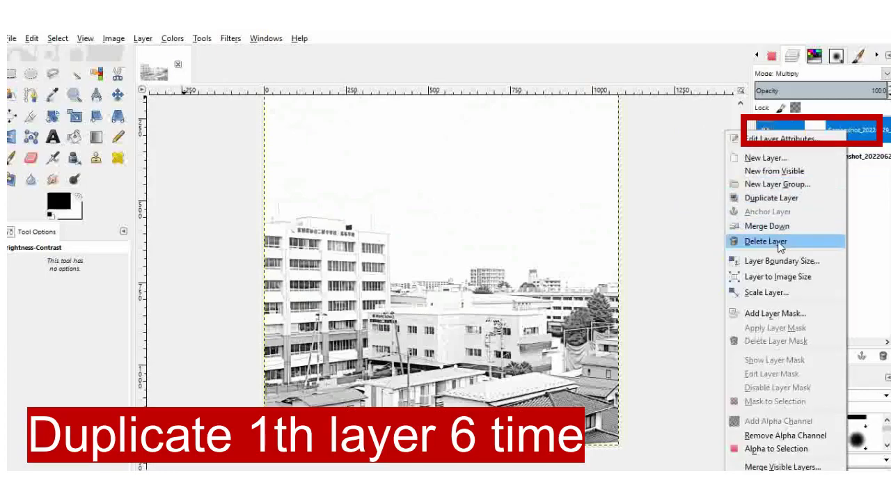
{"action": "left_click", "coordinate": [772, 198]}
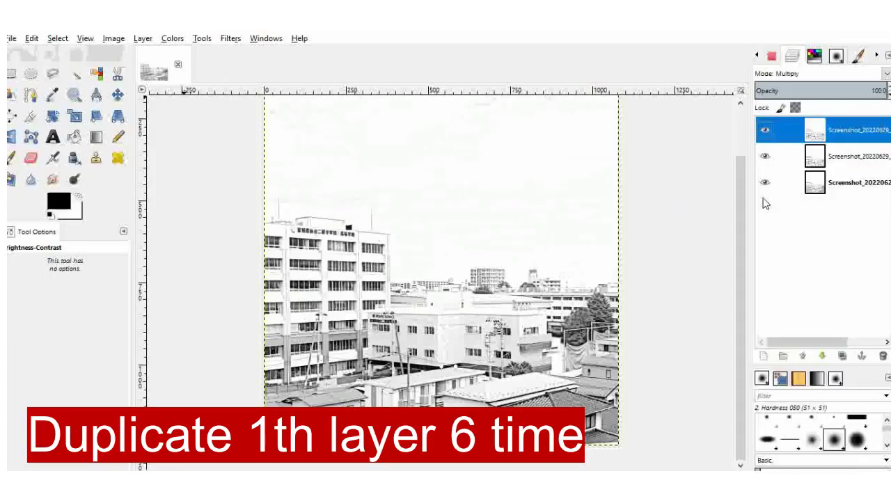
{"action": "right_click", "coordinate": [834, 140]}
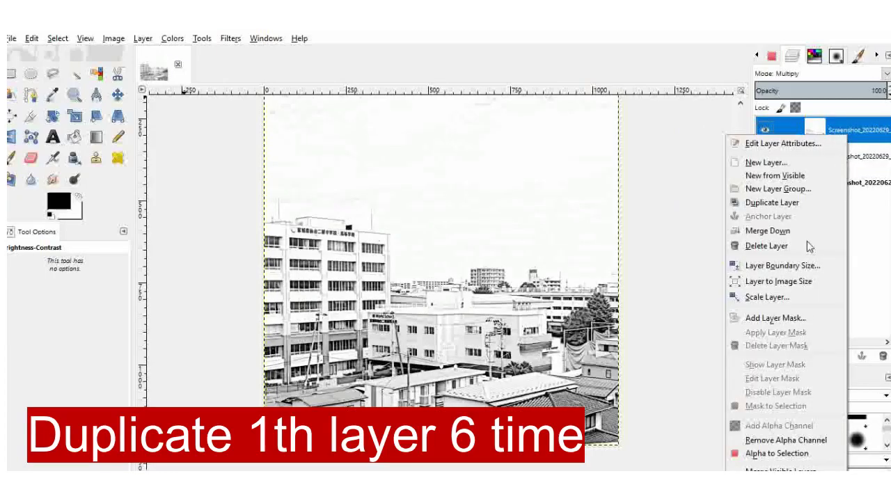
{"action": "left_click", "coordinate": [778, 202]}
{"action": "right_click", "coordinate": [856, 136]}
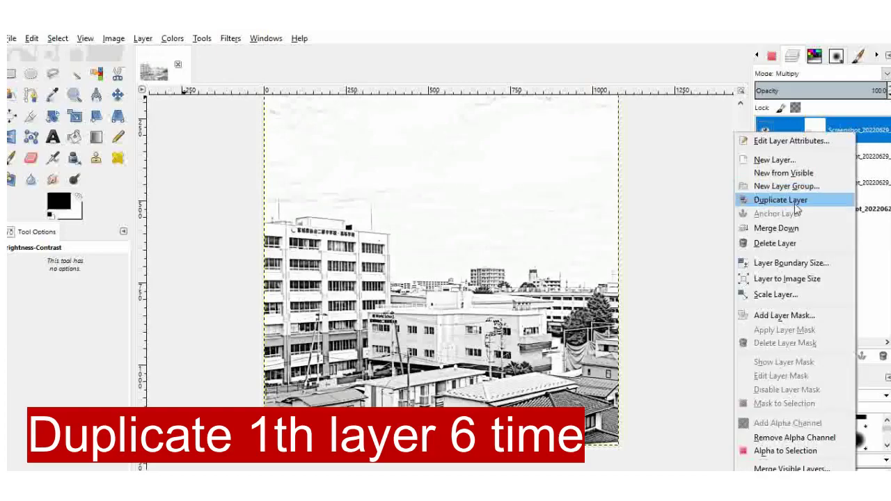
{"action": "left_click", "coordinate": [796, 206]}
{"action": "right_click", "coordinate": [858, 138]}
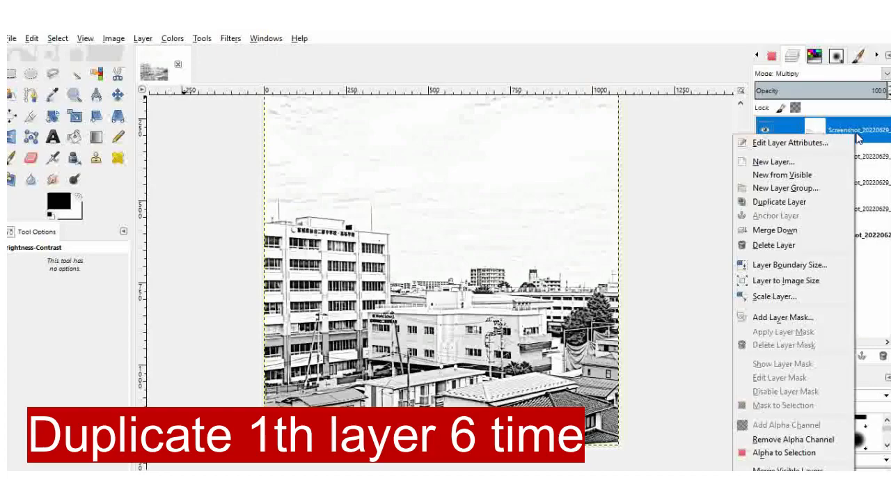
{"action": "left_click", "coordinate": [787, 206]}
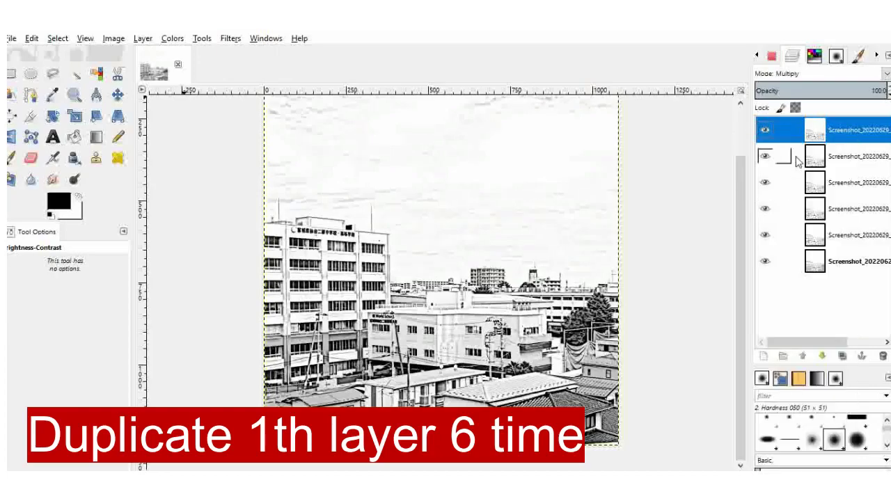
{"action": "right_click", "coordinate": [868, 137]}
{"action": "left_click", "coordinate": [818, 204]}
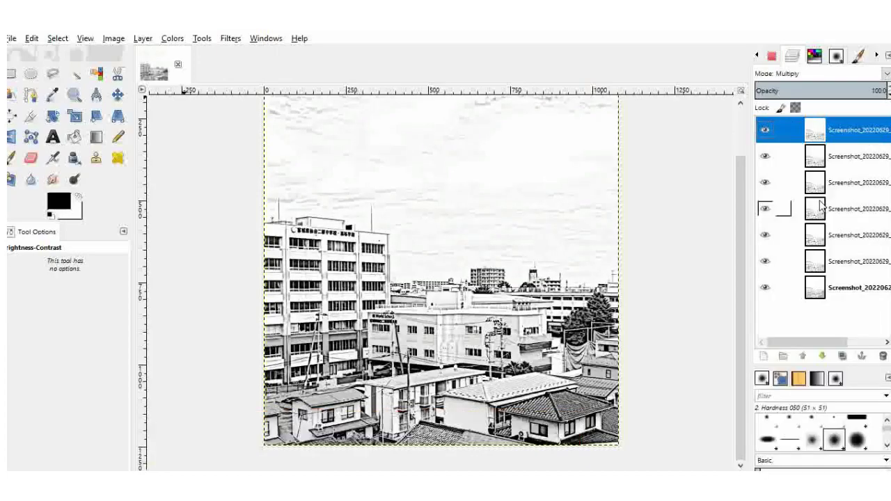
{"action": "right_click", "coordinate": [842, 136]}
{"action": "left_click", "coordinate": [782, 200]}
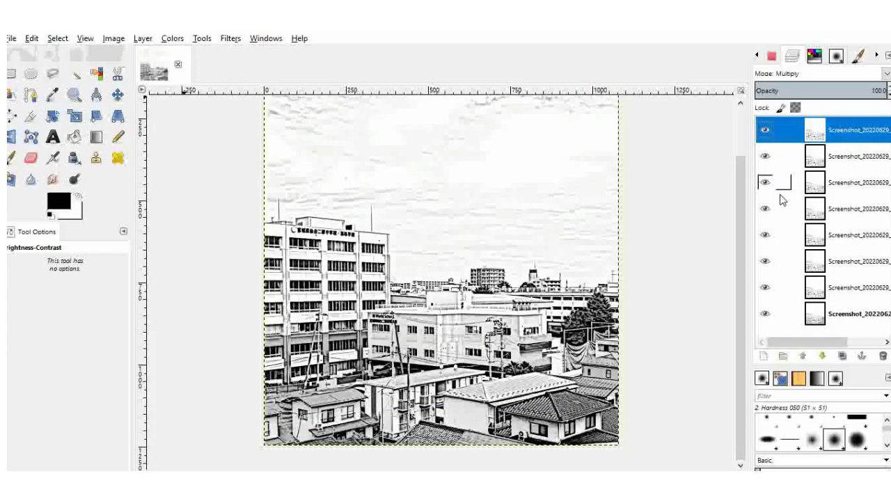
{"action": "right_click", "coordinate": [865, 135]}
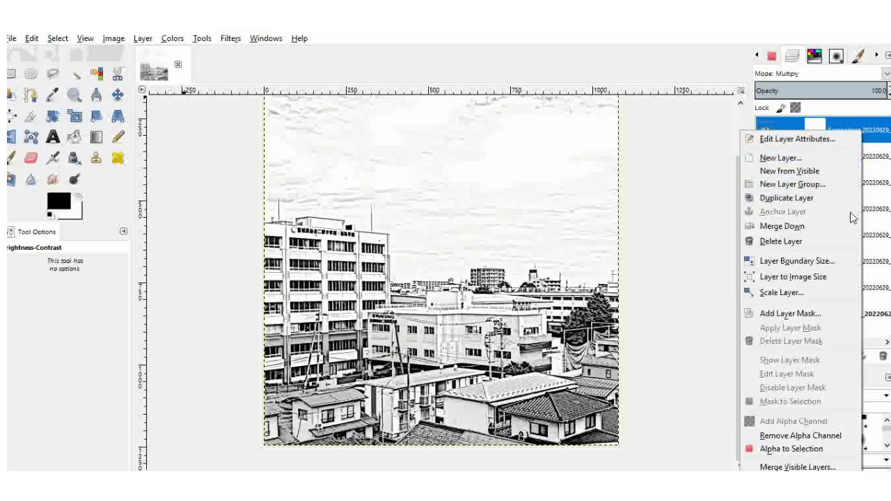
Step: Create a merged Visible layer and hide all eight layers beneath it
{"action": "left_click", "coordinate": [821, 172]}
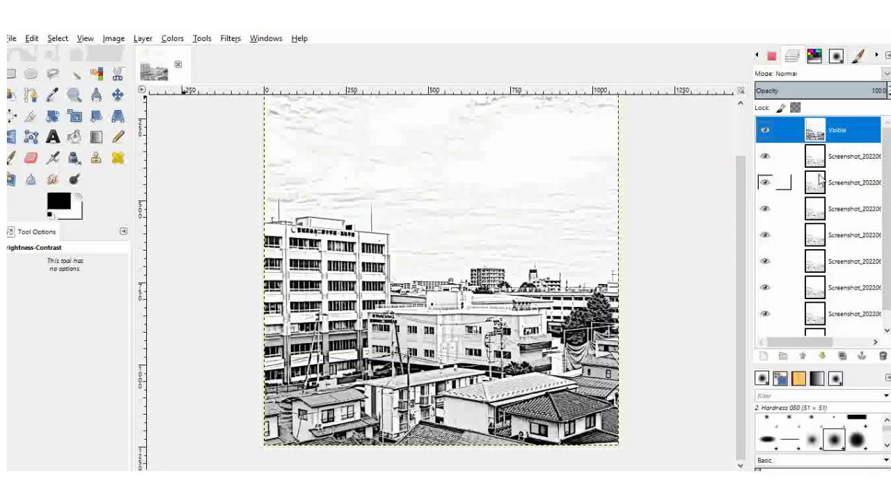
{"action": "left_click", "coordinate": [781, 162]}
{"action": "left_click", "coordinate": [768, 182]}
{"action": "left_click", "coordinate": [767, 209]}
{"action": "left_click", "coordinate": [768, 235]}
{"action": "left_click", "coordinate": [767, 262]}
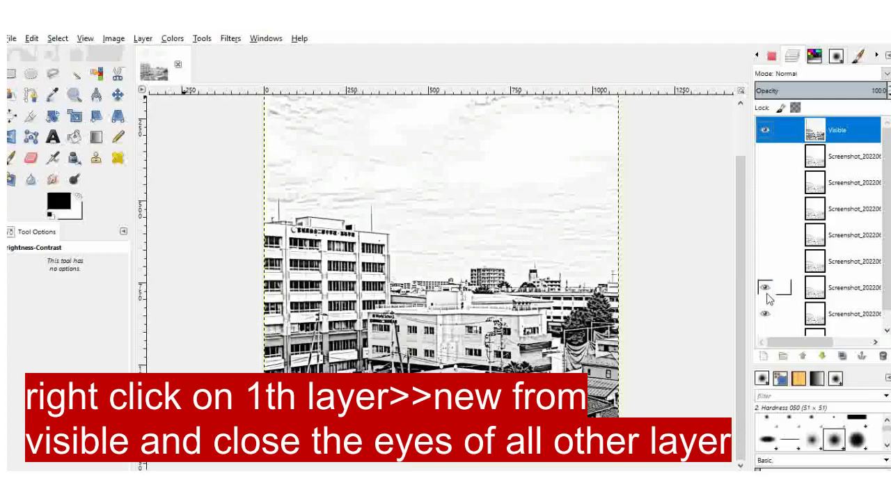
{"action": "left_click", "coordinate": [767, 288]}
{"action": "left_click", "coordinate": [766, 313]}
{"action": "left_click", "coordinate": [767, 332]}
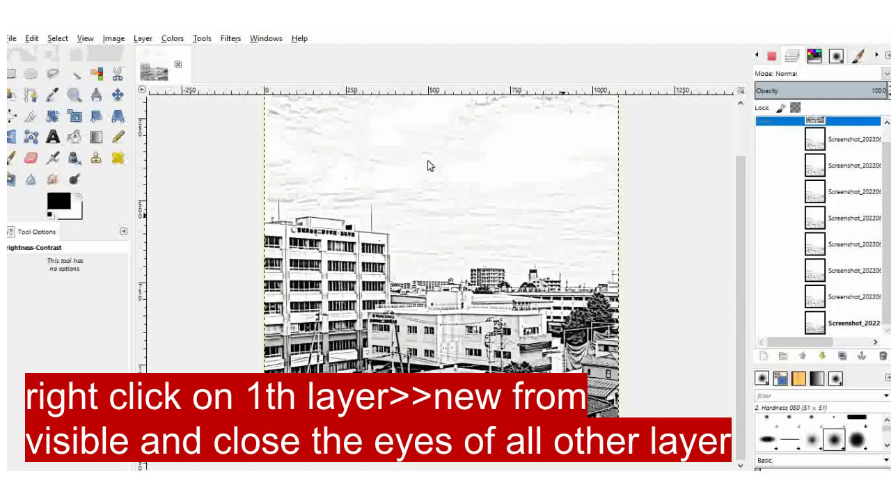
Step: Set the Visible layer's brightness to -21 and contrast to 26
{"action": "left_click", "coordinate": [172, 38]}
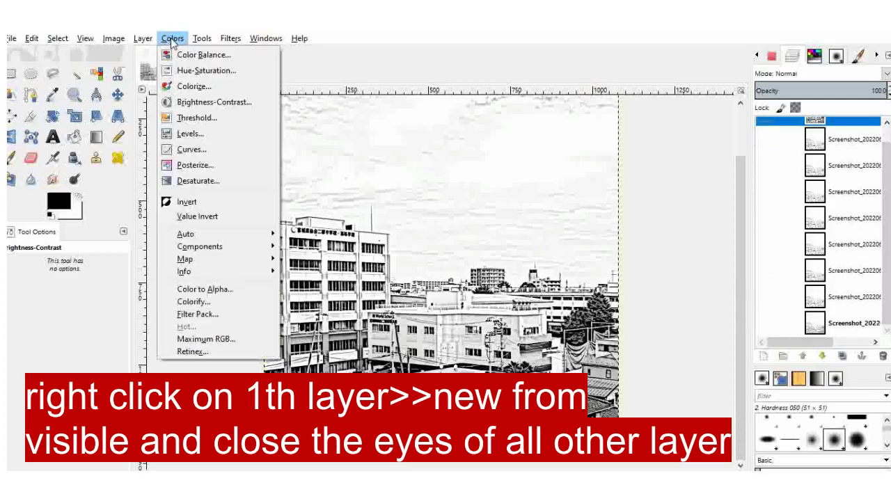
{"action": "left_click", "coordinate": [195, 100]}
{"action": "left_click_drag", "start_coordinate": [130, 181], "coordinate": [145, 194]}
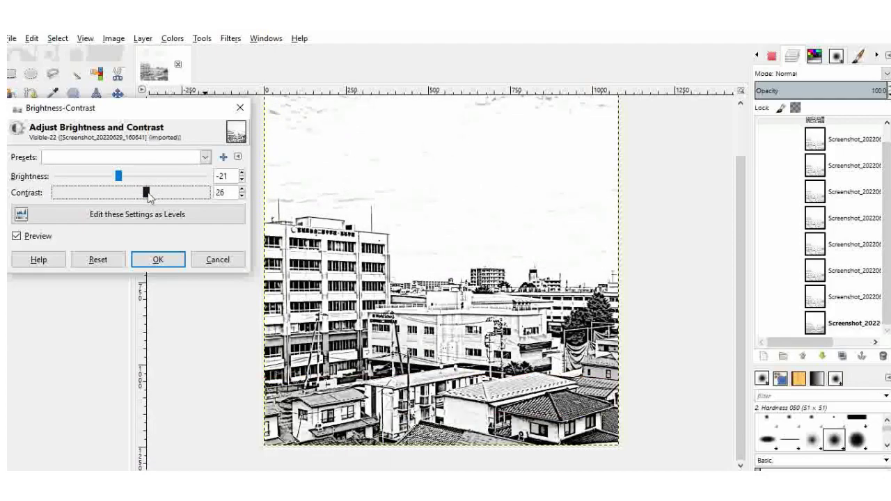
{"action": "left_click", "coordinate": [158, 259]}
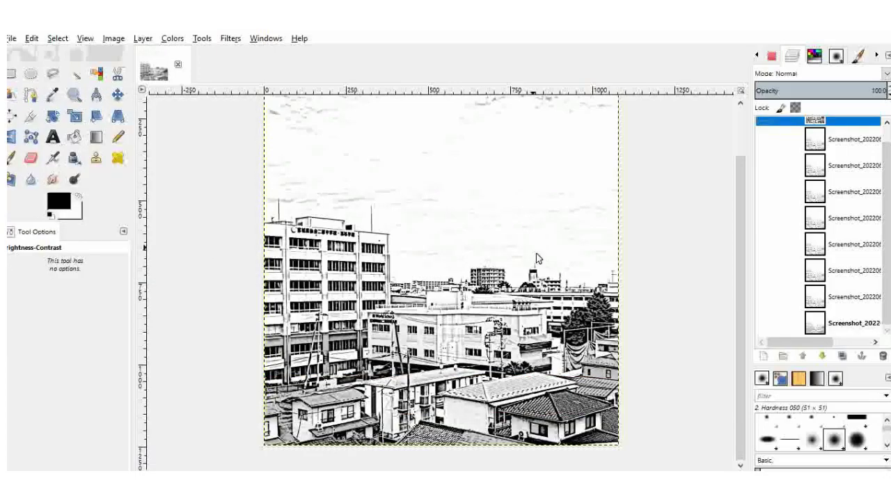